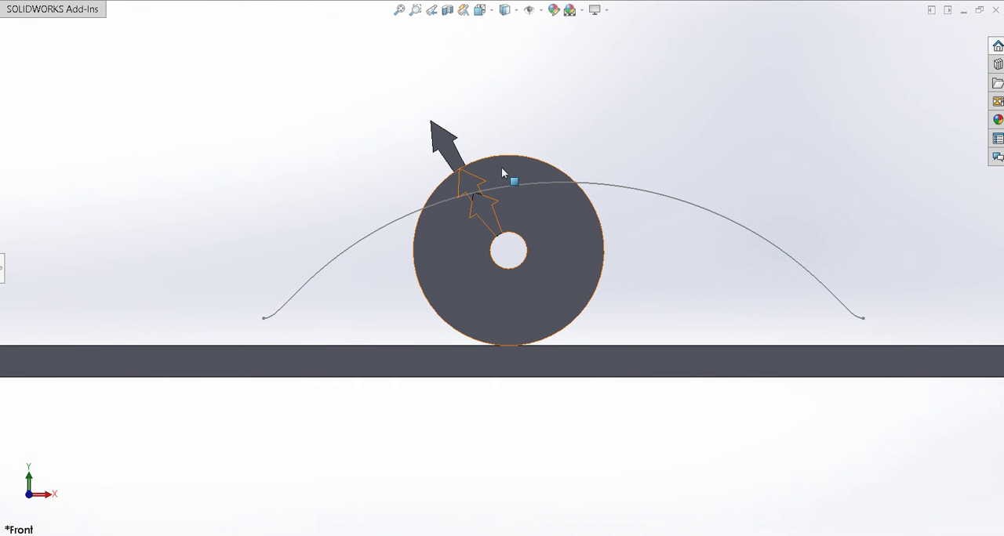
Step: Roll the wheel back and forth along the rail, stopping at the cycloid's left start
{"action": "mouse_move", "coordinate": [506, 167]}
{"action": "left_mouse_down"}
{"action": "mouse_move", "coordinate": [363, 194]}
{"action": "mouse_move", "coordinate": [52, 225]}
{"action": "mouse_move", "coordinate": [532, 170]}
{"action": "mouse_move", "coordinate": [915, 249]}
{"action": "mouse_move", "coordinate": [575, 263]}
{"action": "mouse_move", "coordinate": [23, 229]}
{"action": "mouse_move", "coordinate": [577, 250]}
{"action": "mouse_move", "coordinate": [872, 308]}
{"action": "mouse_move", "coordinate": [752, 255]}
{"action": "left_mouse_up"}
{"action": "left_click_drag", "start_coordinate": [782, 213], "coordinate": [901, 243]}
{"action": "mouse_move", "coordinate": [839, 232]}
{"action": "left_mouse_down"}
{"action": "mouse_move", "coordinate": [915, 249]}
{"action": "mouse_move", "coordinate": [560, 176]}
{"action": "mouse_move", "coordinate": [424, 193]}
{"action": "mouse_move", "coordinate": [865, 279]}
{"action": "mouse_move", "coordinate": [472, 258]}
{"action": "mouse_move", "coordinate": [253, 269]}
{"action": "left_mouse_up"}
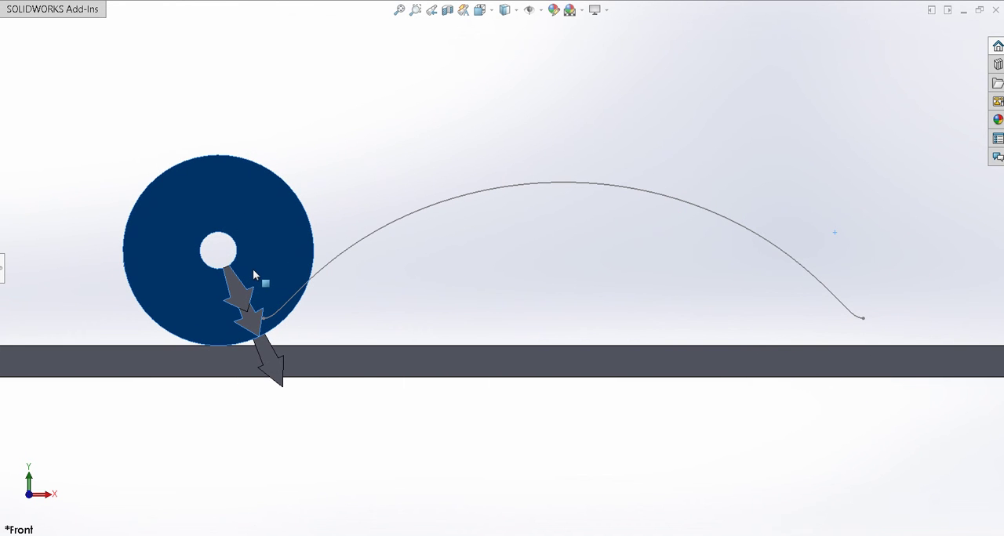
Step: Reveal the hidden construction sketch of circles and radial lines over the rail
{"action": "left_click", "coordinate": [43, 355]}
{"action": "key", "text": "Escape"}
{"action": "key", "text": "Escape"}
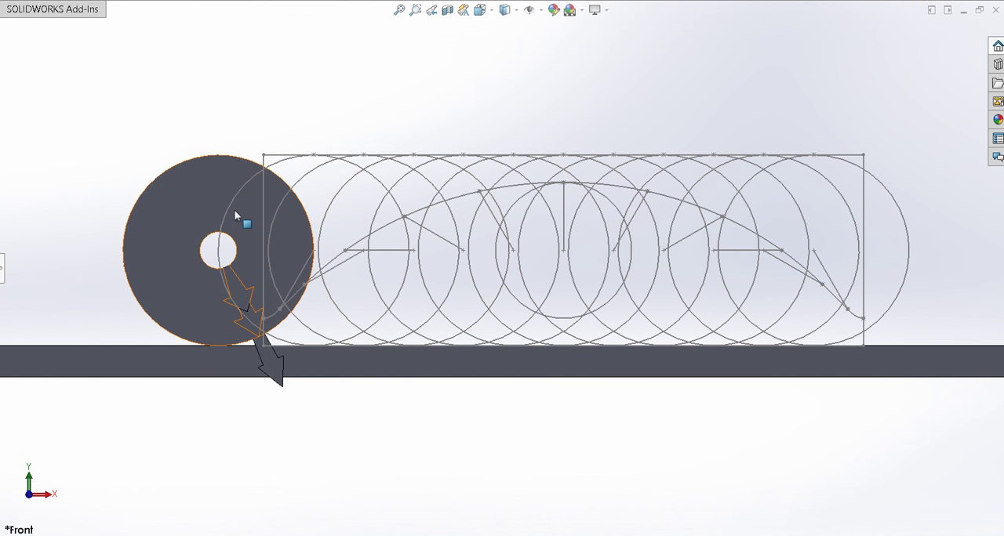
Step: Roll the disc right through the construction circles, then back left past their start
{"action": "left_click_drag", "start_coordinate": [174, 202], "coordinate": [499, 226]}
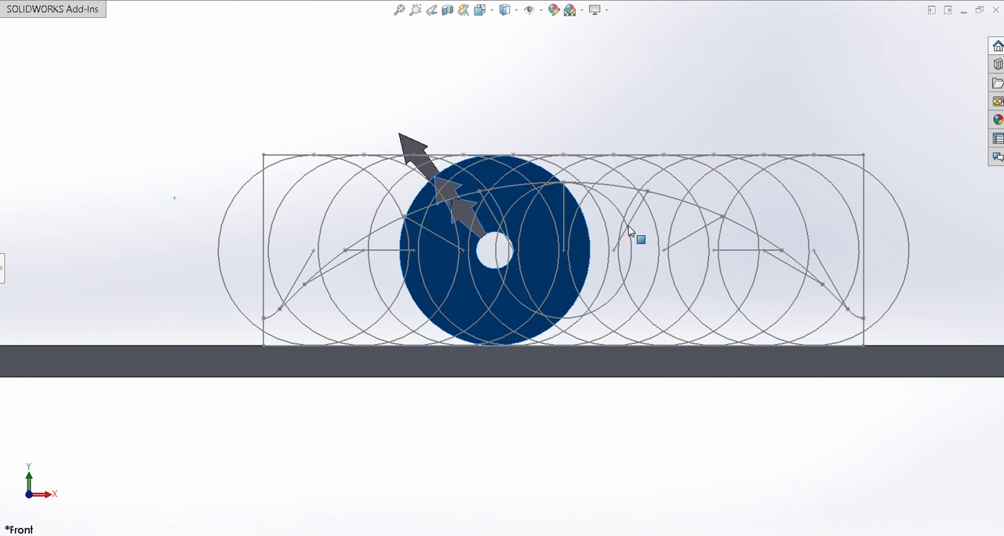
{"action": "mouse_move", "coordinate": [500, 226]}
{"action": "left_mouse_down"}
{"action": "mouse_move", "coordinate": [659, 235]}
{"action": "mouse_move", "coordinate": [605, 233]}
{"action": "left_mouse_up"}
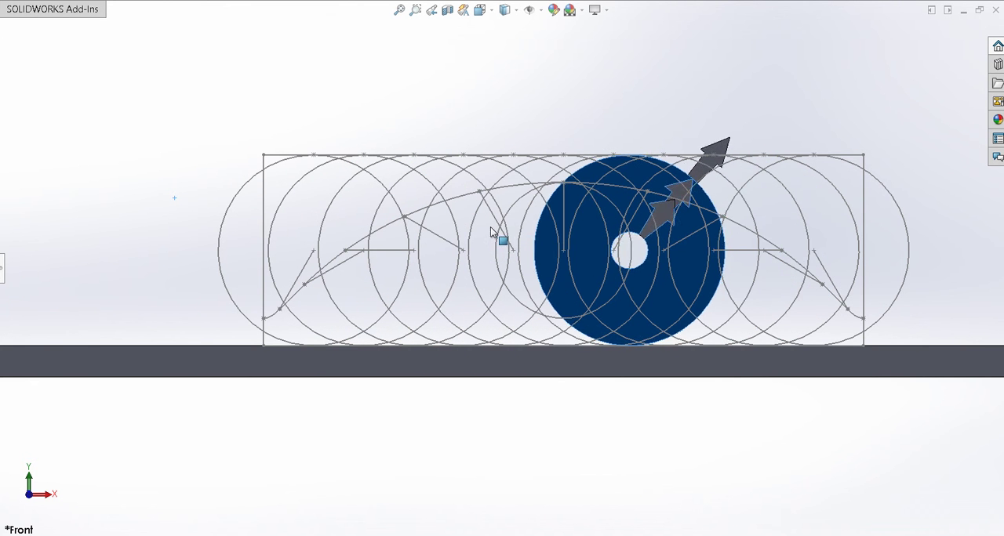
{"action": "mouse_move", "coordinate": [605, 233]}
{"action": "left_mouse_down"}
{"action": "mouse_move", "coordinate": [476, 233]}
{"action": "mouse_move", "coordinate": [761, 275]}
{"action": "mouse_move", "coordinate": [865, 306]}
{"action": "mouse_move", "coordinate": [145, 287]}
{"action": "mouse_move", "coordinate": [68, 299]}
{"action": "left_mouse_up"}
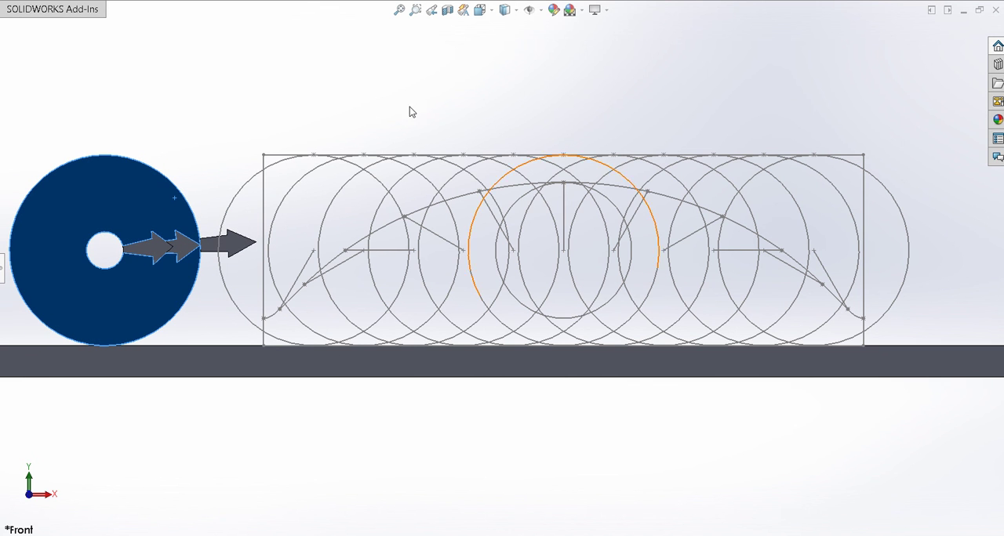